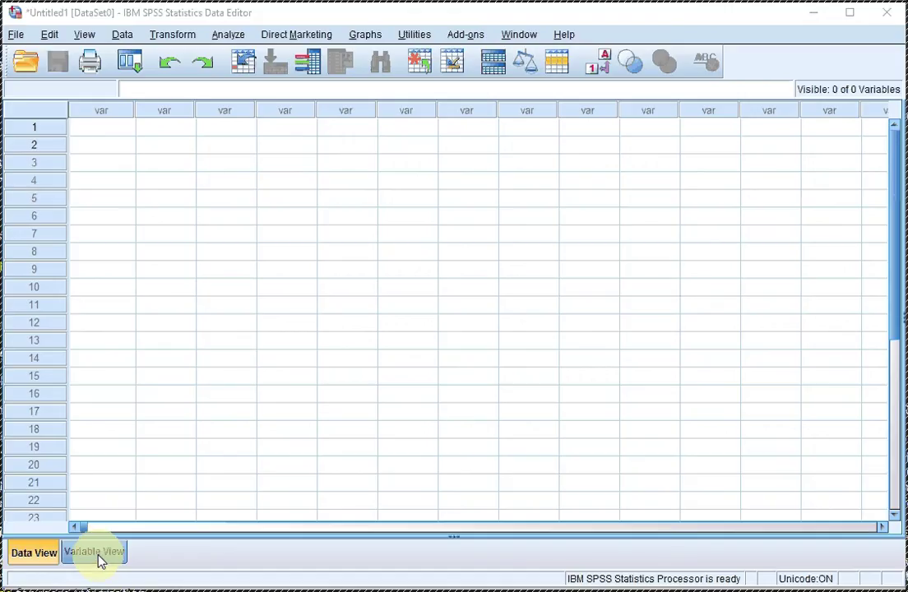
Define two variables in Variable View, labelled "what is your gender?" and "other comments".
{"action": "left_click", "coordinate": [99, 560]}
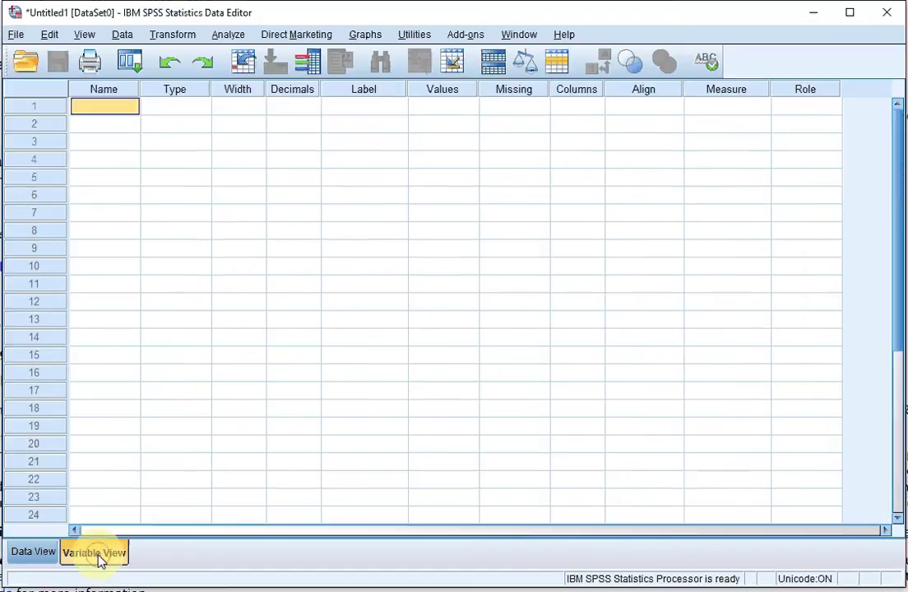
{"action": "left_click", "coordinate": [356, 114]}
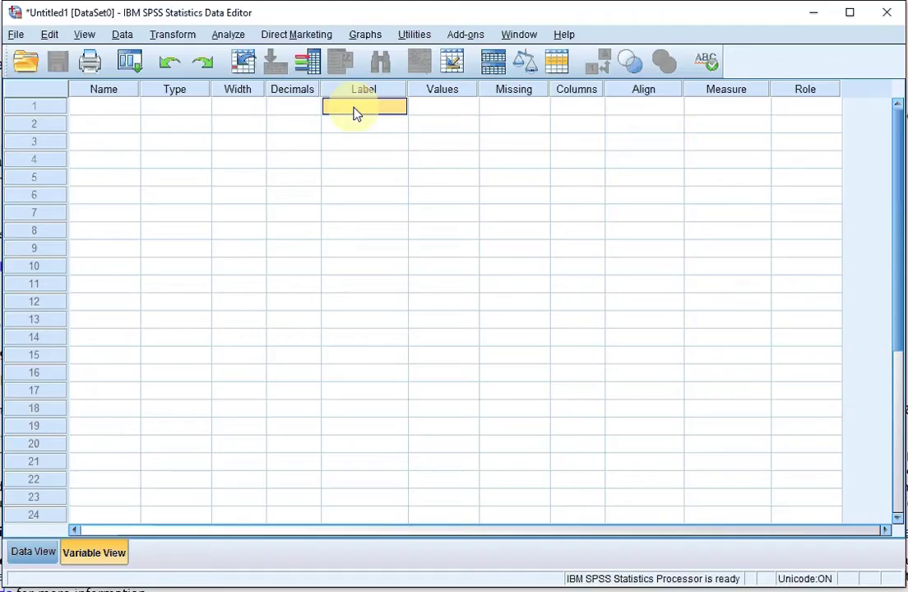
{"action": "type", "text": "w"}
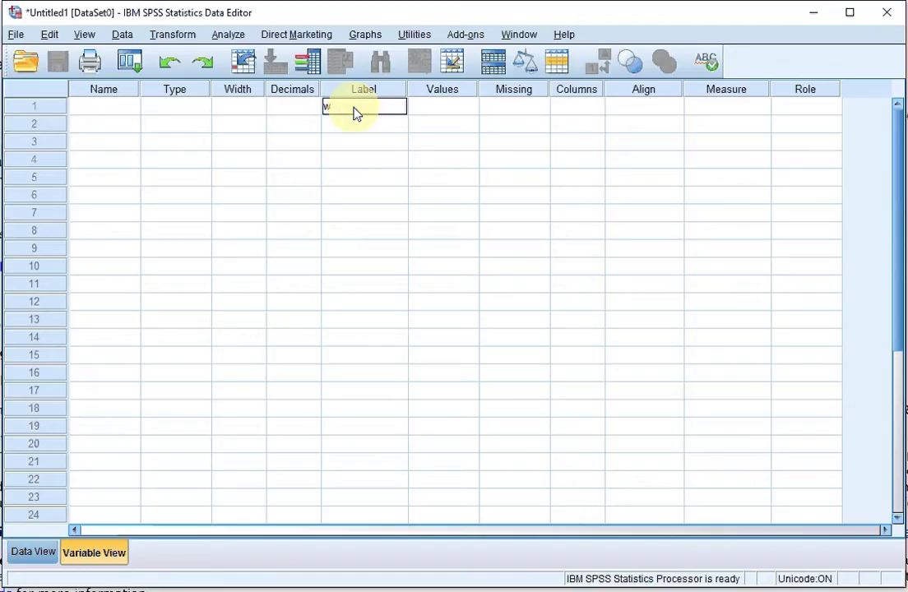
{"action": "type", "text": "hat is your gender?"}
{"action": "key", "text": "Return"}
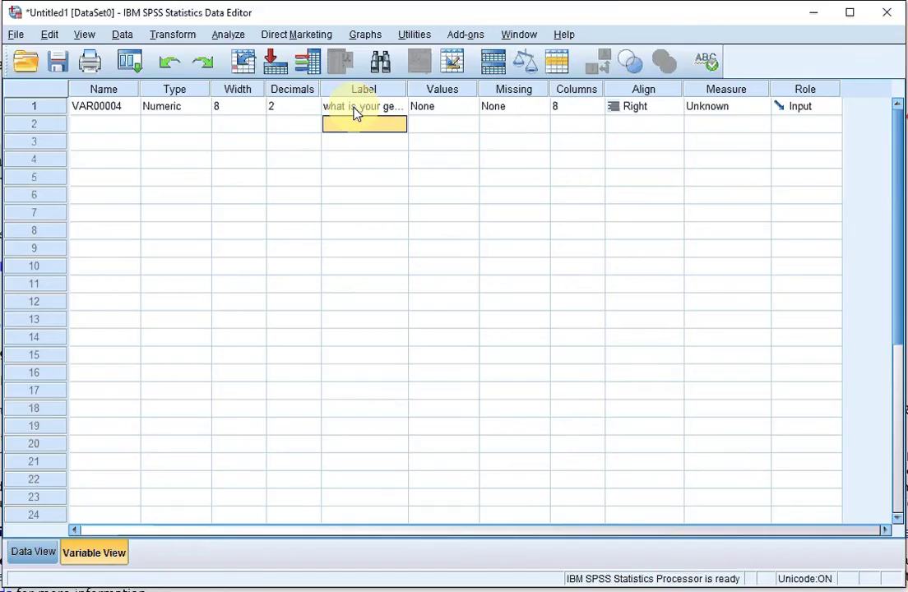
{"action": "type", "text": "other comme"}
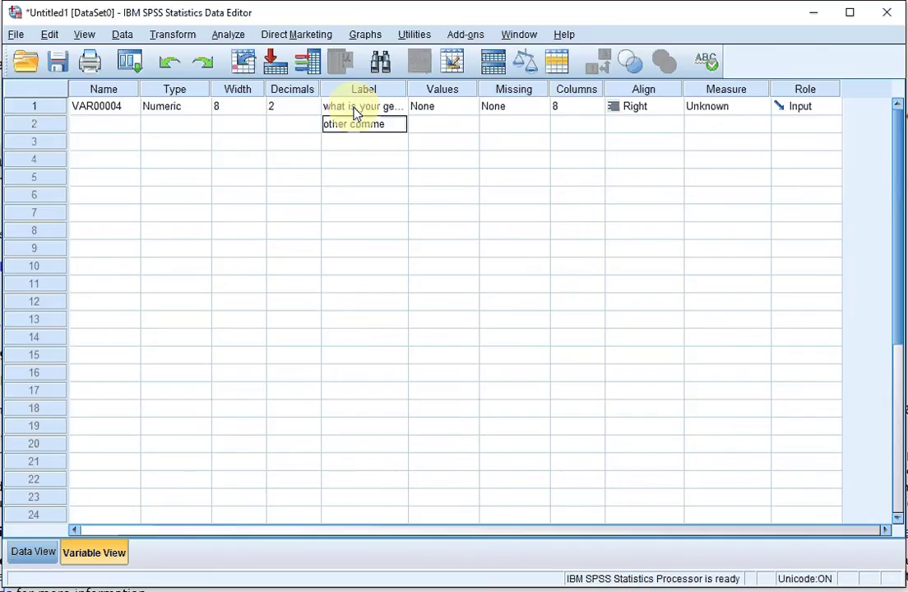
{"action": "type", "text": "nts"}
{"action": "key", "text": "Return"}
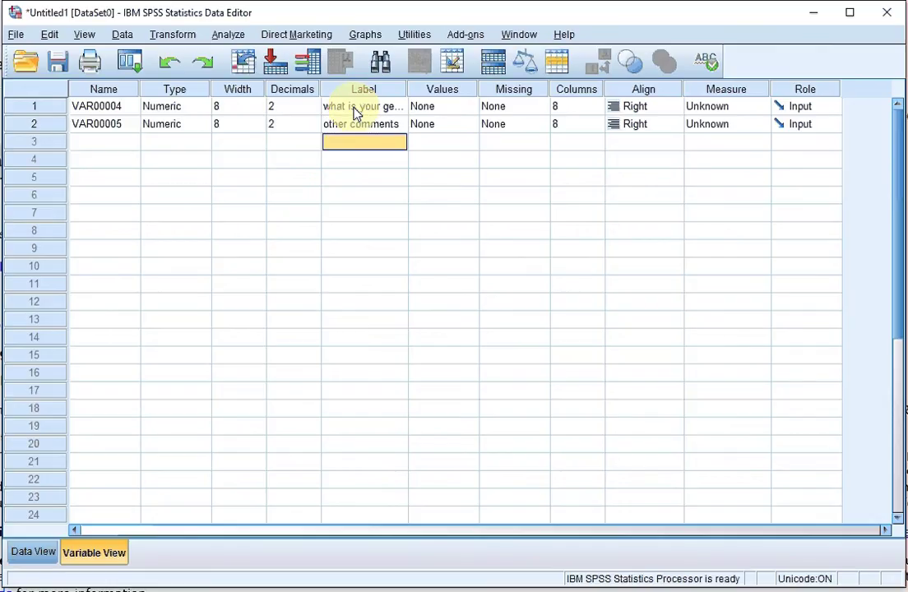
Name the first variable gender and the second variable comment.
{"action": "left_click", "coordinate": [355, 109]}
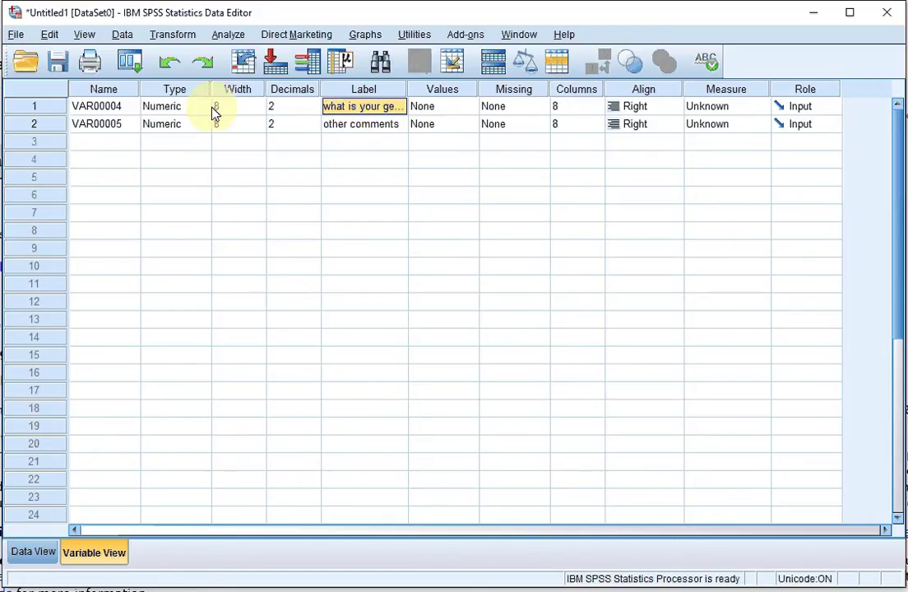
{"action": "left_click", "coordinate": [113, 109]}
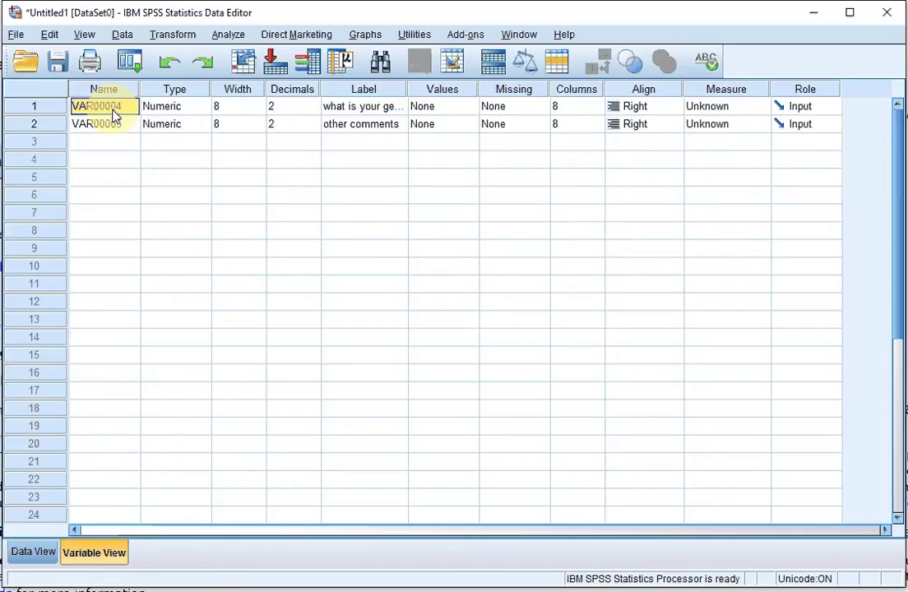
{"action": "type", "text": "gender"}
{"action": "key", "text": "Return"}
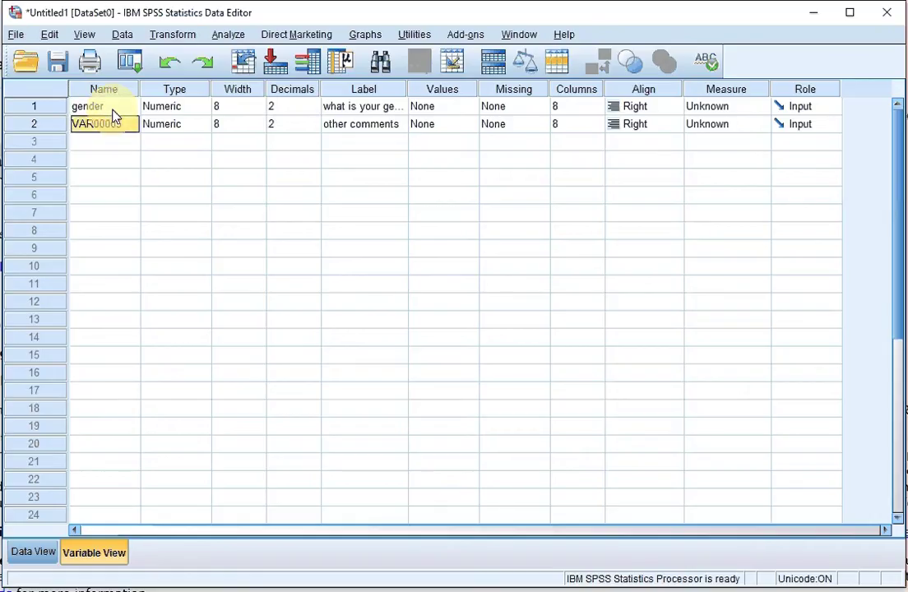
{"action": "type", "text": "comment"}
{"action": "key", "text": "Return"}
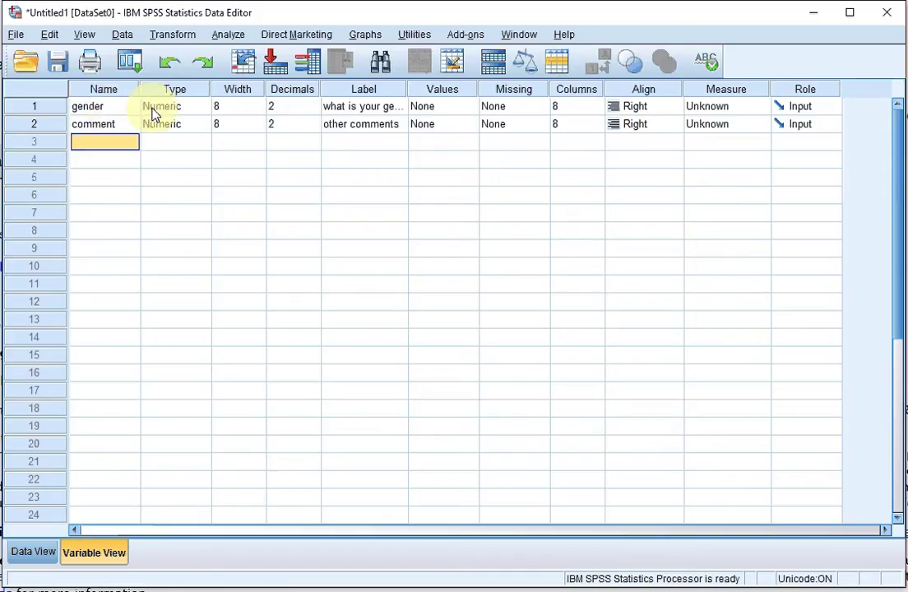
Set the comment variable's type to String with 100 characters.
{"action": "left_click", "coordinate": [160, 111]}
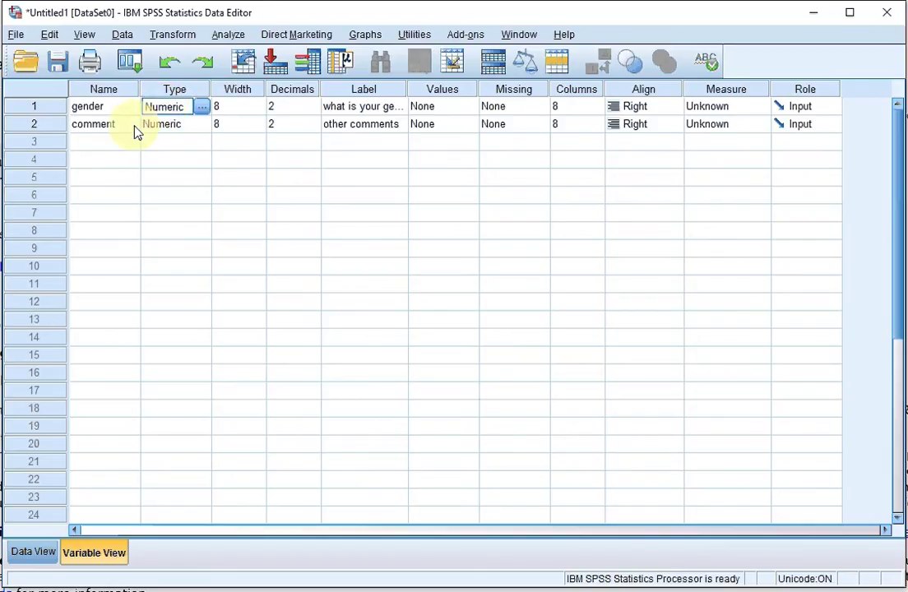
{"action": "left_click", "coordinate": [169, 128]}
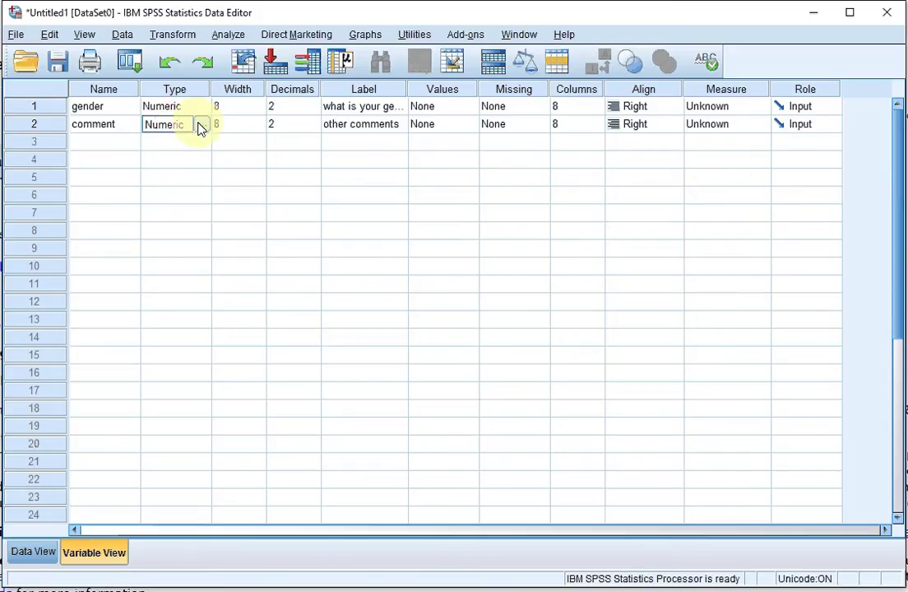
{"action": "left_click", "coordinate": [202, 125]}
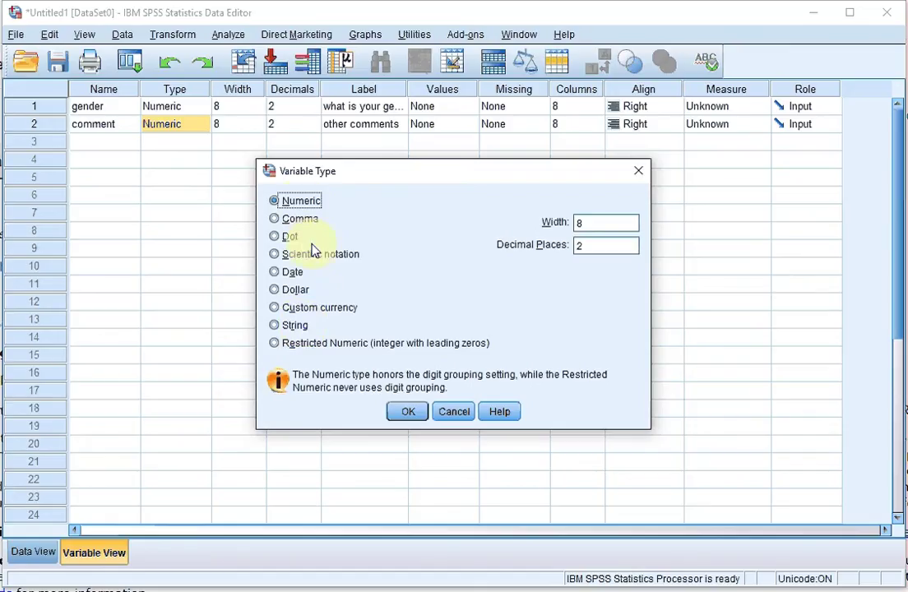
{"action": "left_click", "coordinate": [296, 327]}
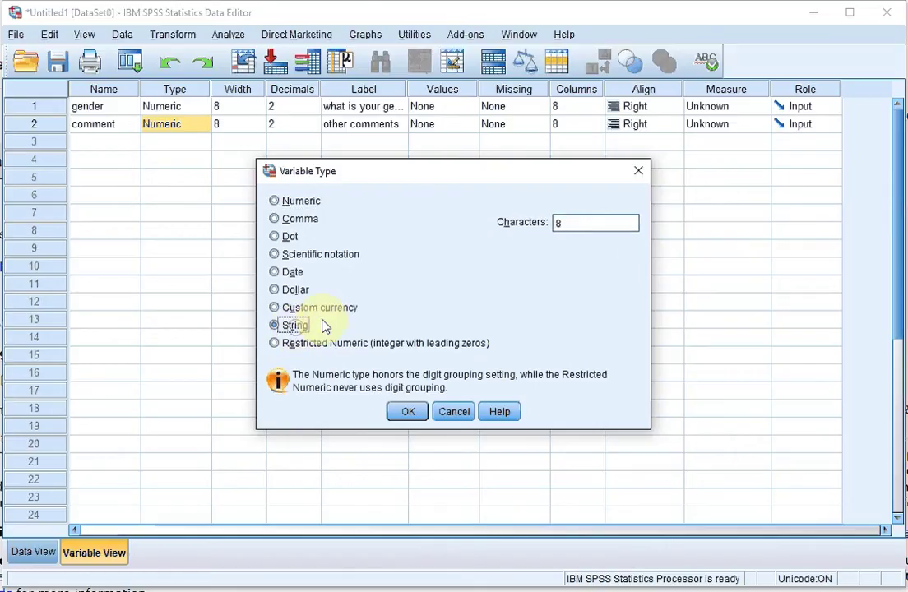
{"action": "double_click", "coordinate": [568, 223]}
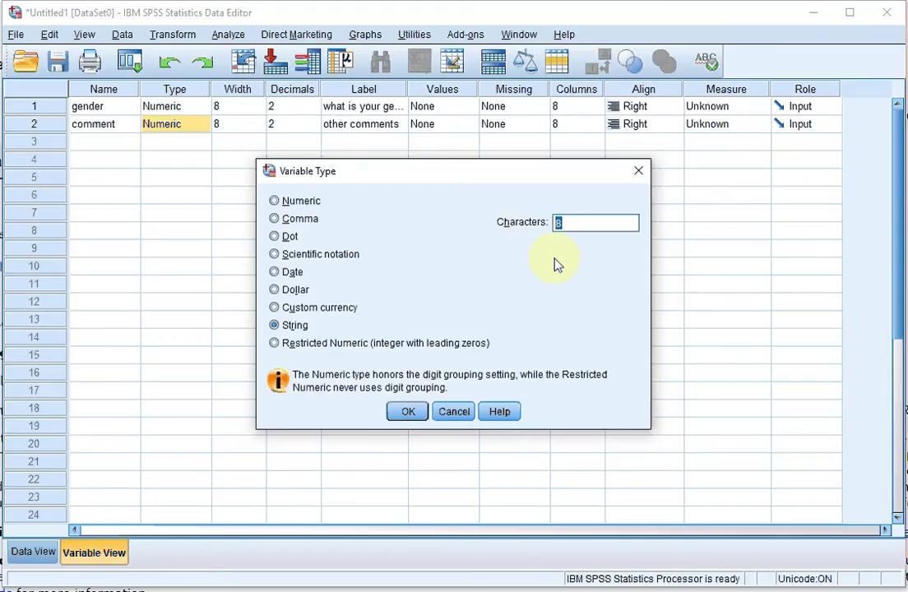
{"action": "type", "text": "100"}
{"action": "left_click", "coordinate": [411, 413]}
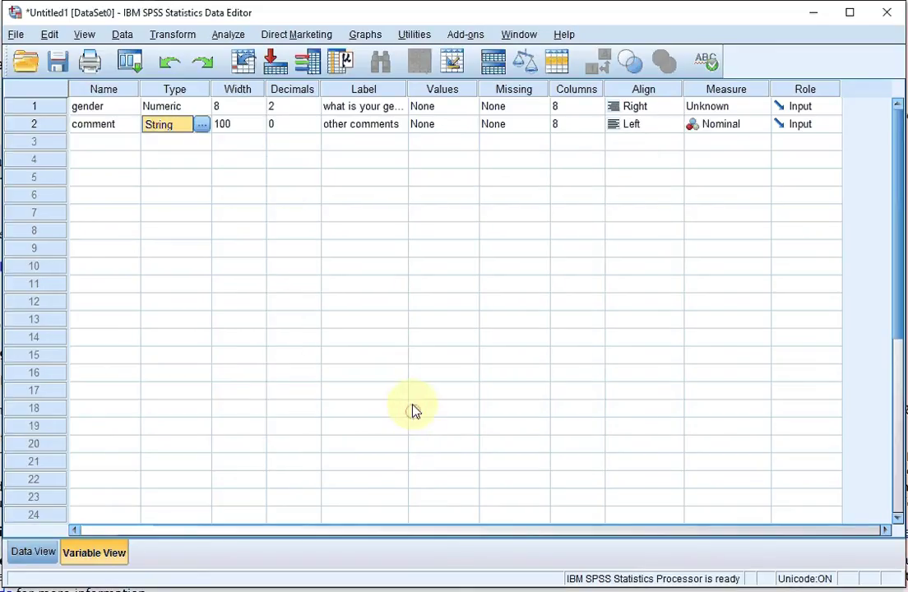
{"action": "left_click", "coordinate": [241, 127]}
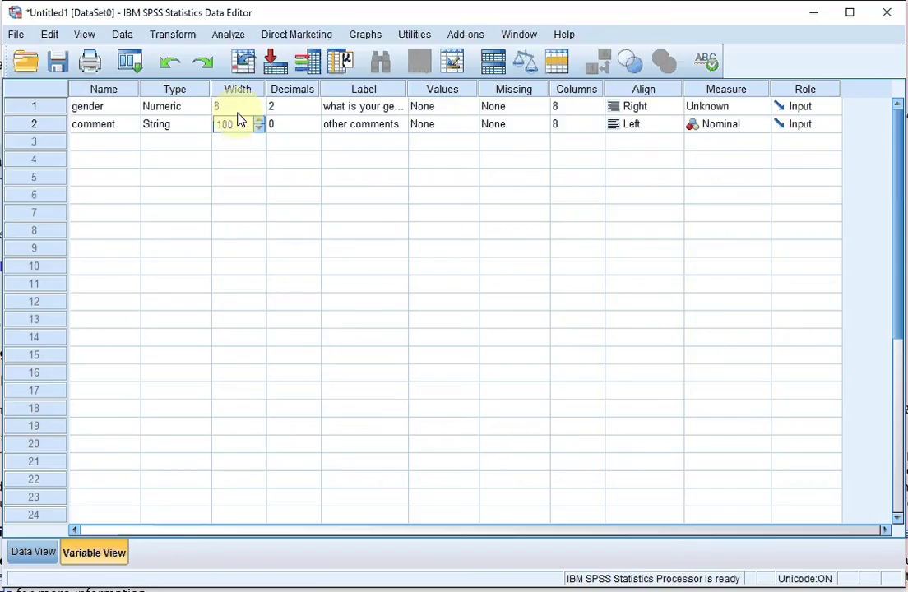
Set the gender variable's decimals to 0.
{"action": "left_click", "coordinate": [179, 109]}
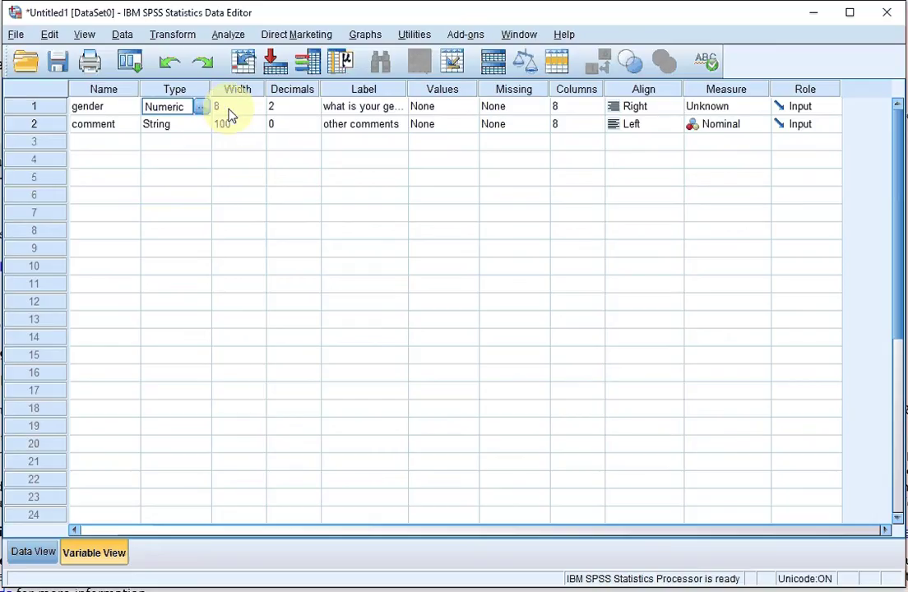
{"action": "left_click", "coordinate": [313, 115]}
{"action": "left_click", "coordinate": [313, 112]}
{"action": "left_click", "coordinate": [313, 115]}
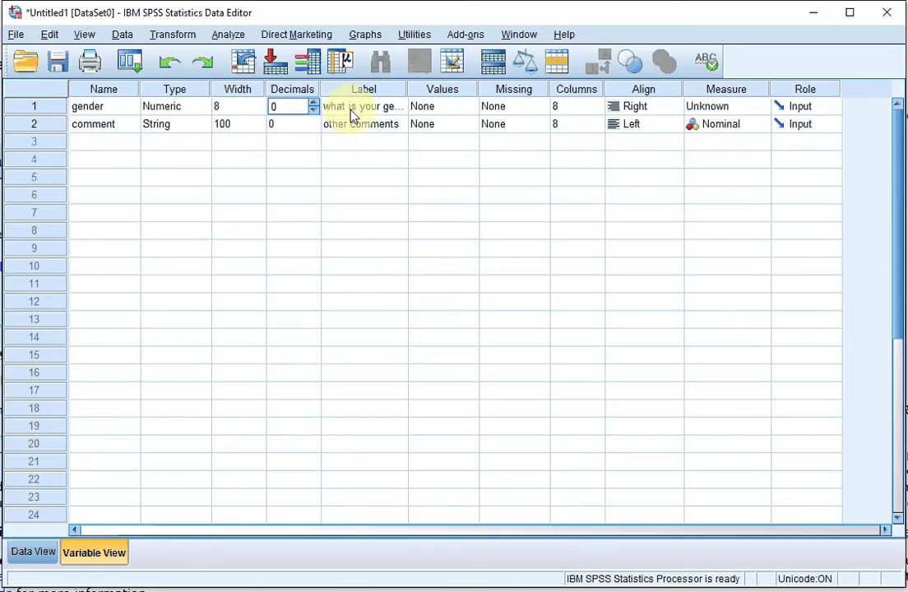
{"action": "left_click", "coordinate": [349, 112]}
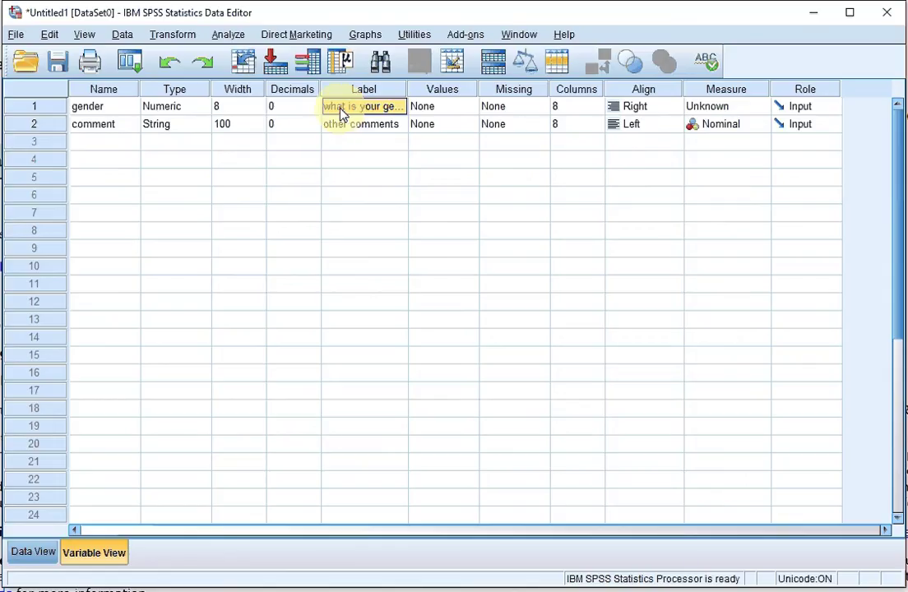
Add a value label to the gender variable assigning 0 to "male".
{"action": "left_click", "coordinate": [434, 111]}
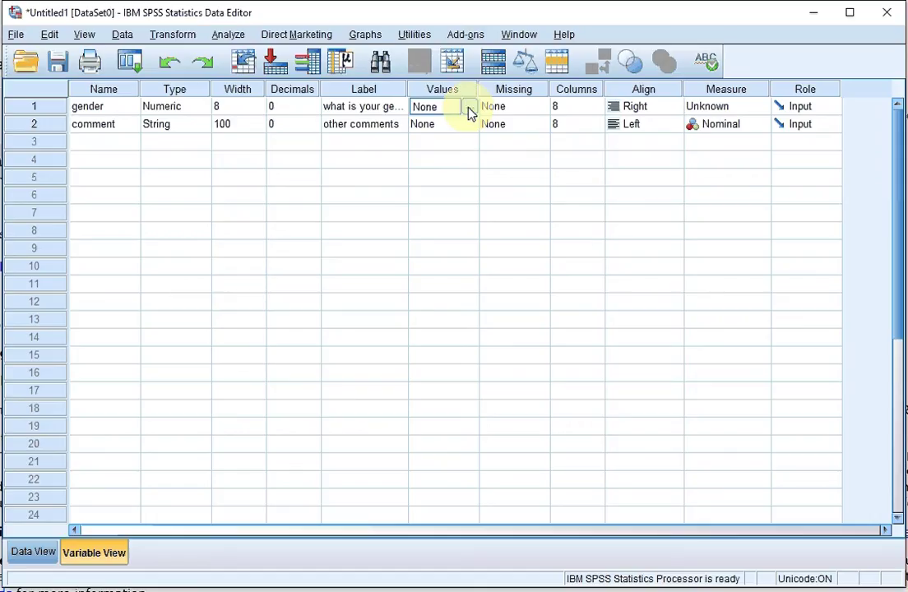
{"action": "left_click", "coordinate": [469, 111]}
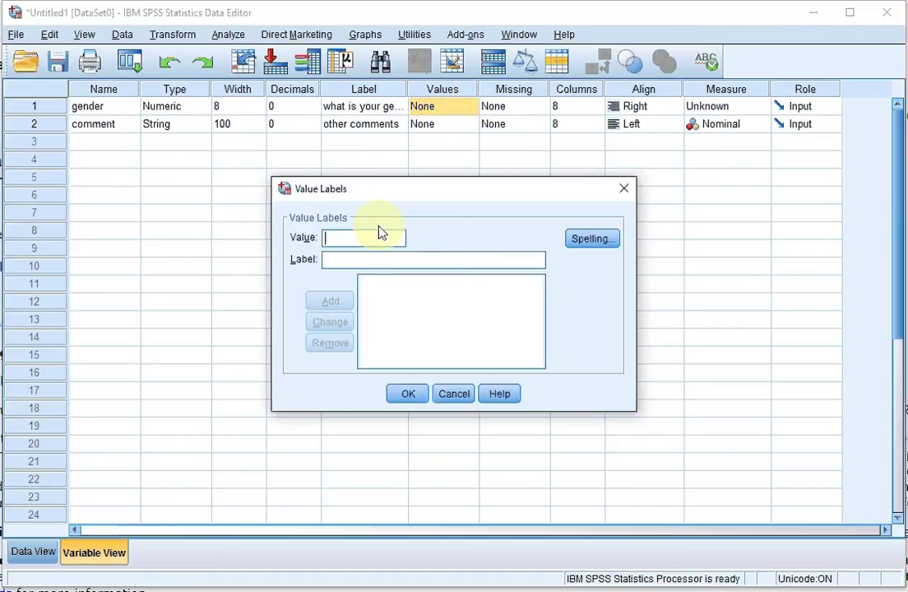
{"action": "type", "text": "0"}
{"action": "key", "text": "Tab"}
{"action": "type", "text": "mal"}
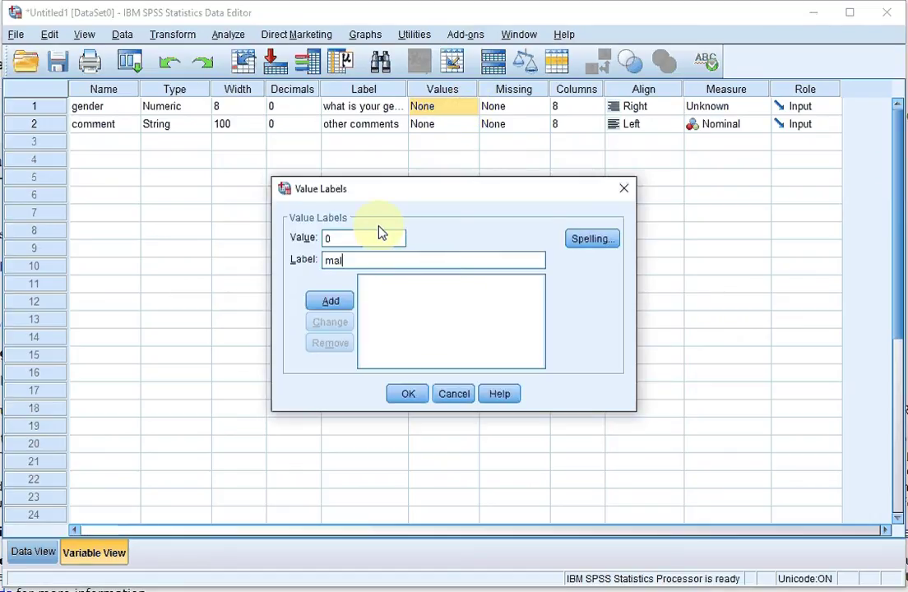
{"action": "type", "text": "e"}
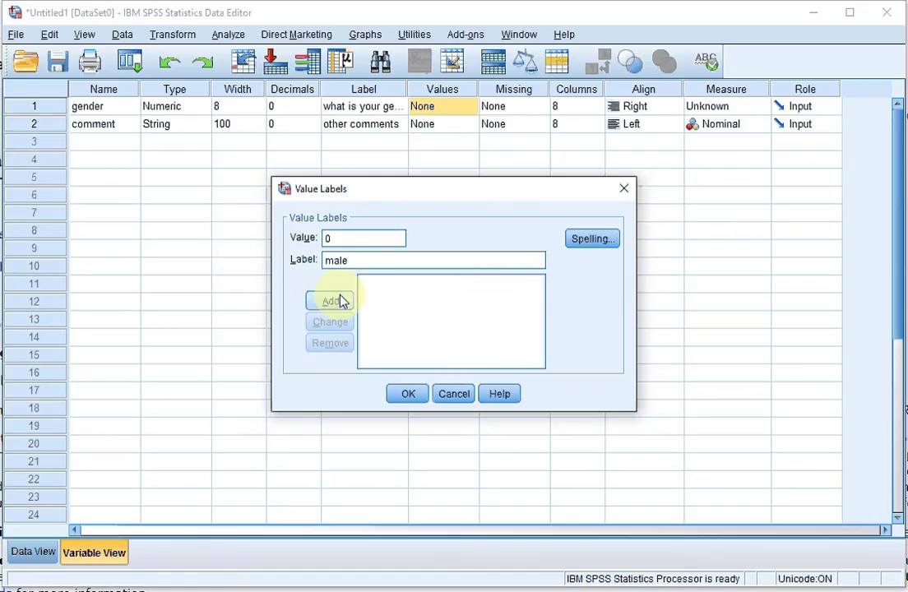
{"action": "left_click", "coordinate": [341, 302]}
Add the value label 1 = "female" for the gender variable.
{"action": "left_click", "coordinate": [343, 240]}
{"action": "type", "text": "1"}
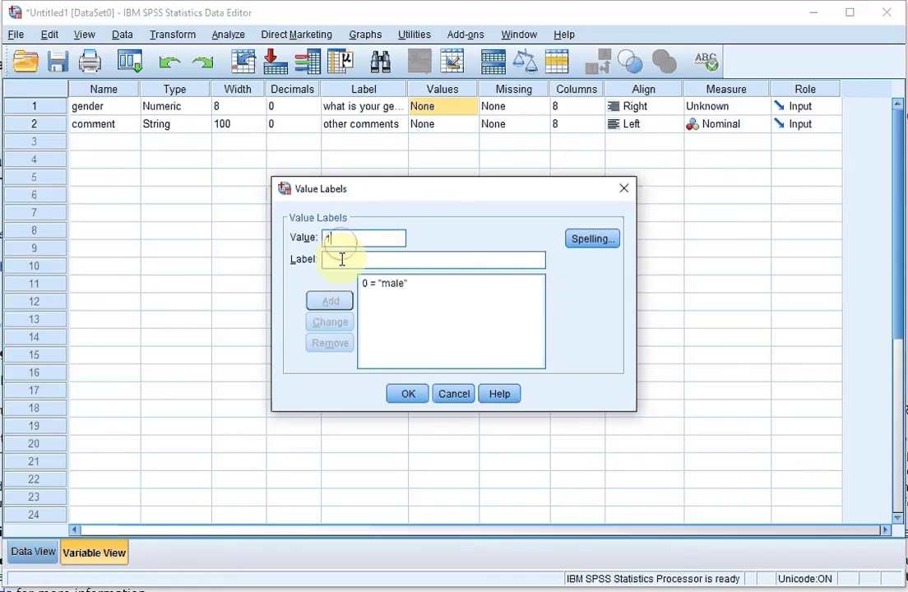
{"action": "left_click", "coordinate": [341, 259]}
{"action": "type", "text": "femal"}
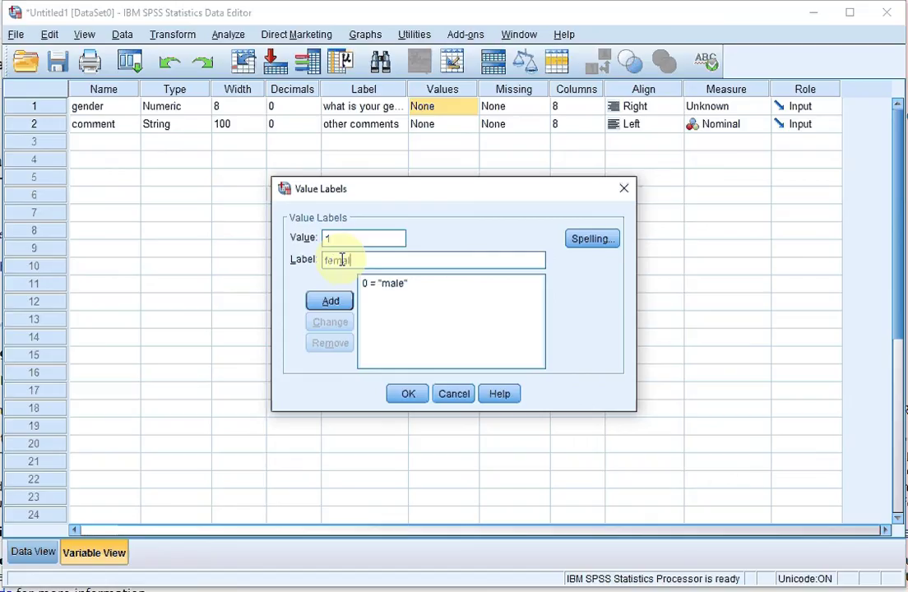
{"action": "type", "text": "e"}
{"action": "left_click", "coordinate": [334, 303]}
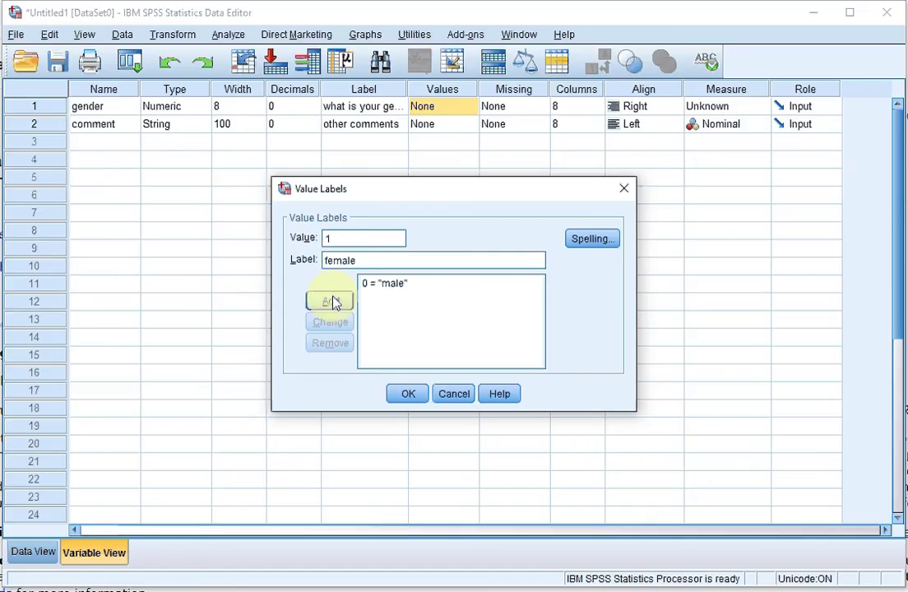
Add the value label 99 = "did not answer" and apply the gender variable's value labels.
{"action": "left_click", "coordinate": [350, 241]}
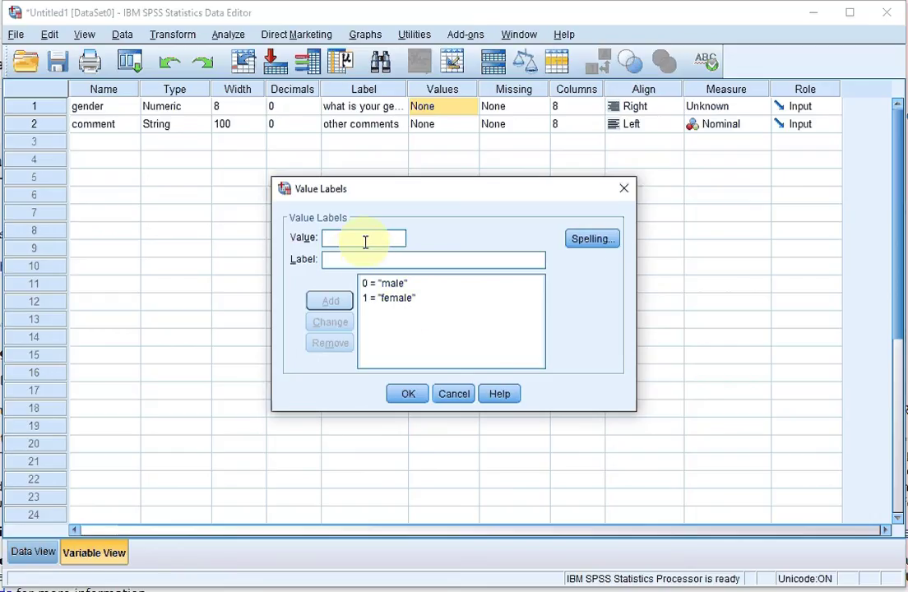
{"action": "type", "text": "99"}
{"action": "type", "text": "did not"}
{"action": "type", "text": " answer"}
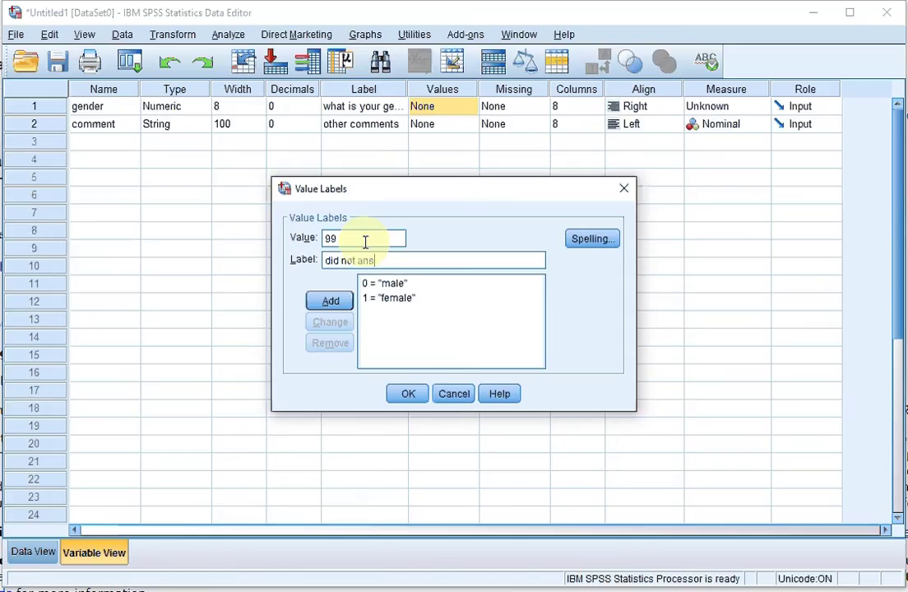
{"action": "left_click", "coordinate": [342, 306]}
{"action": "left_click", "coordinate": [410, 395]}
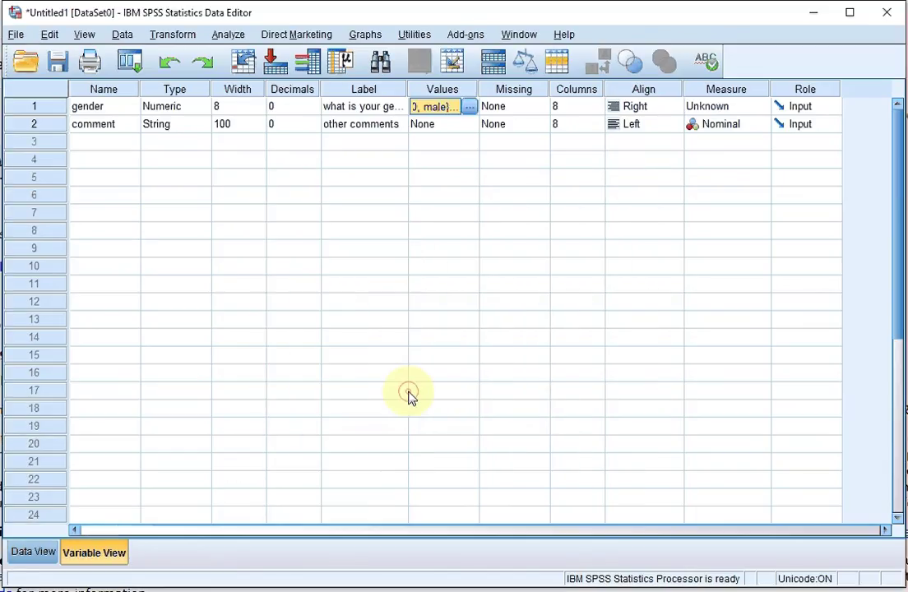
{"action": "left_click", "coordinate": [434, 130]}
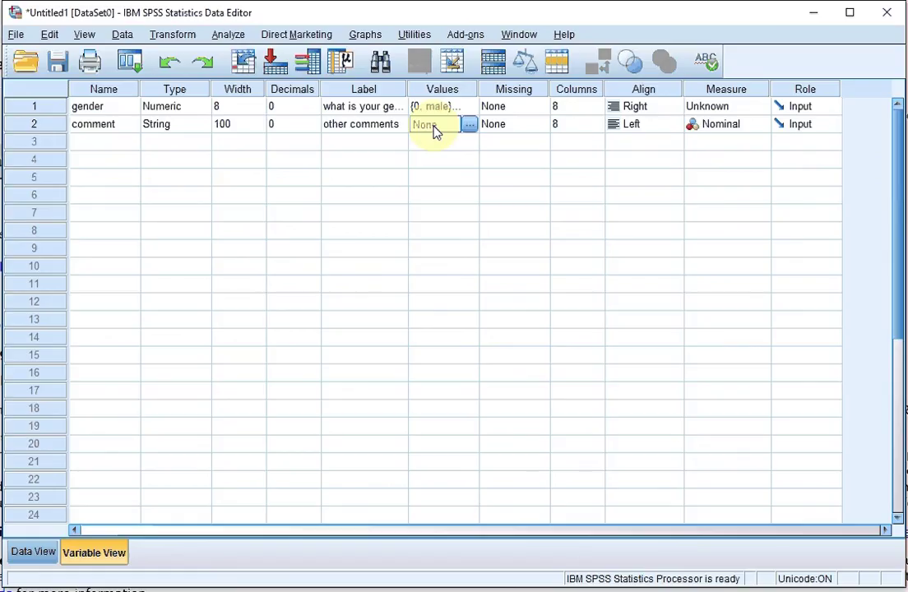
Define 99 as a discrete missing value for the gender variable.
{"action": "left_click", "coordinate": [508, 111]}
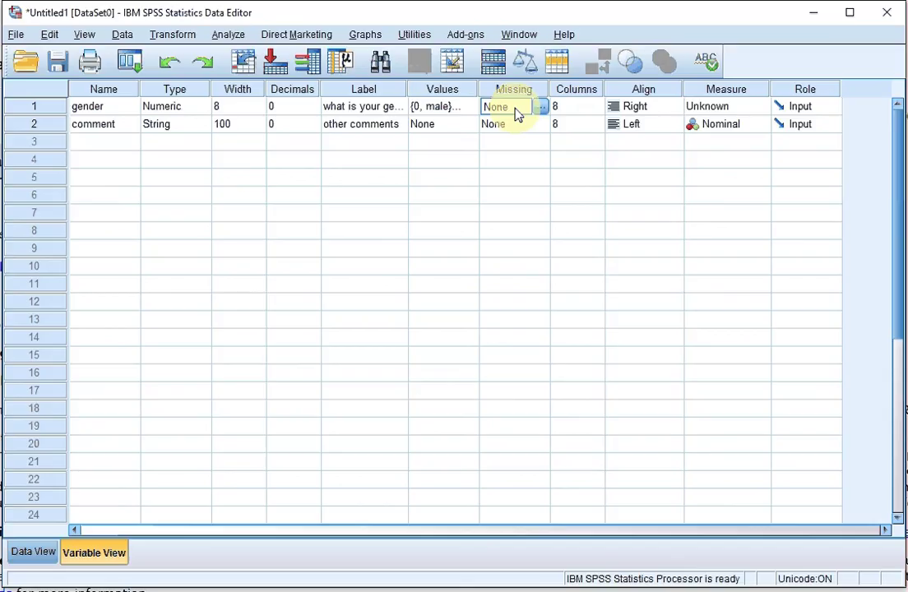
{"action": "left_click", "coordinate": [541, 108]}
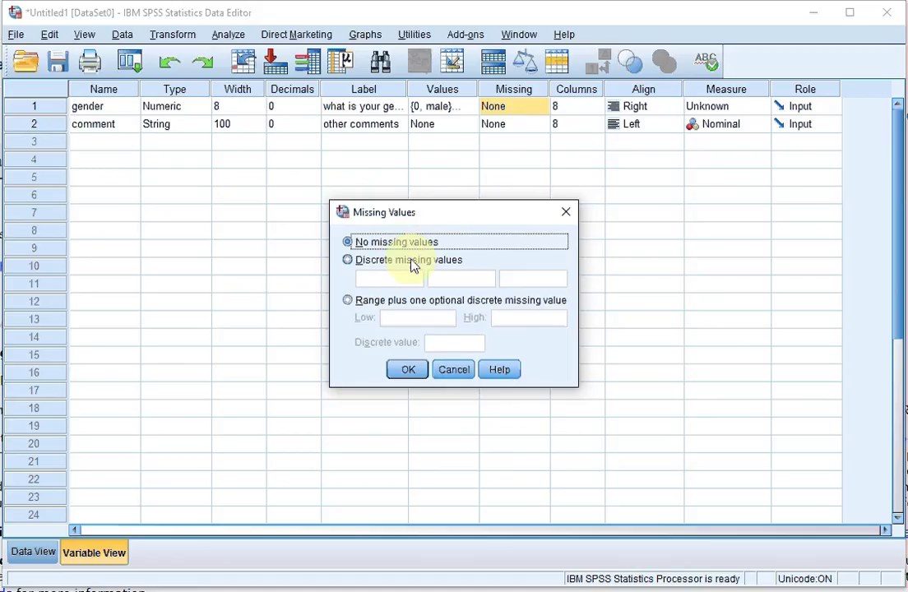
{"action": "left_click", "coordinate": [390, 268]}
{"action": "left_click", "coordinate": [390, 283]}
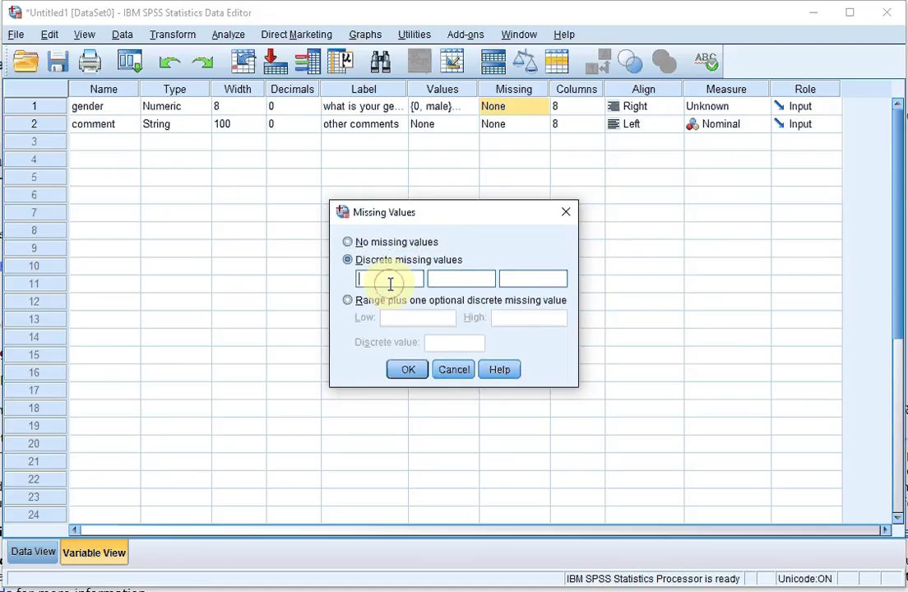
{"action": "type", "text": "99"}
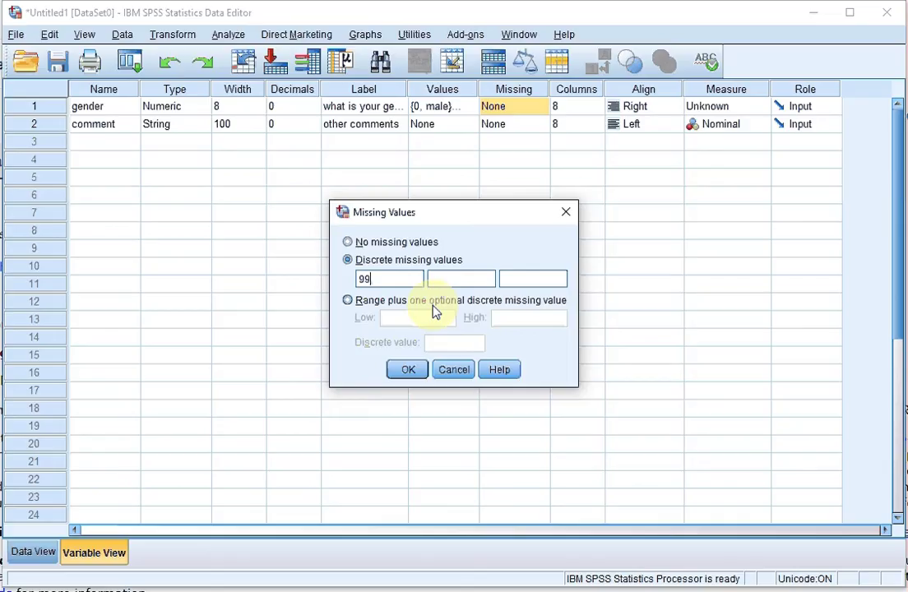
{"action": "left_click", "coordinate": [412, 372]}
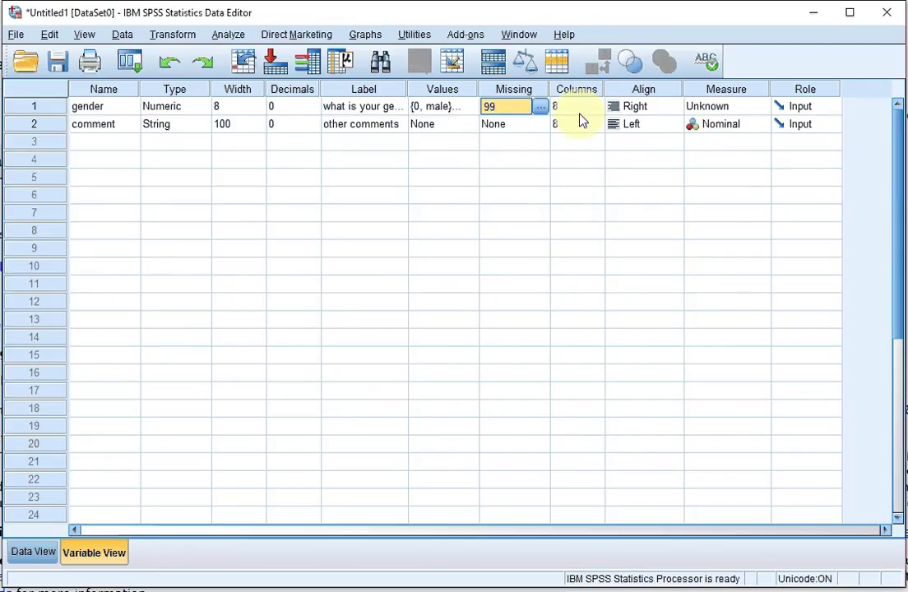
Increase the gender variable's column width to 15.
{"action": "left_click", "coordinate": [597, 106]}
{"action": "left_click", "coordinate": [597, 103]}
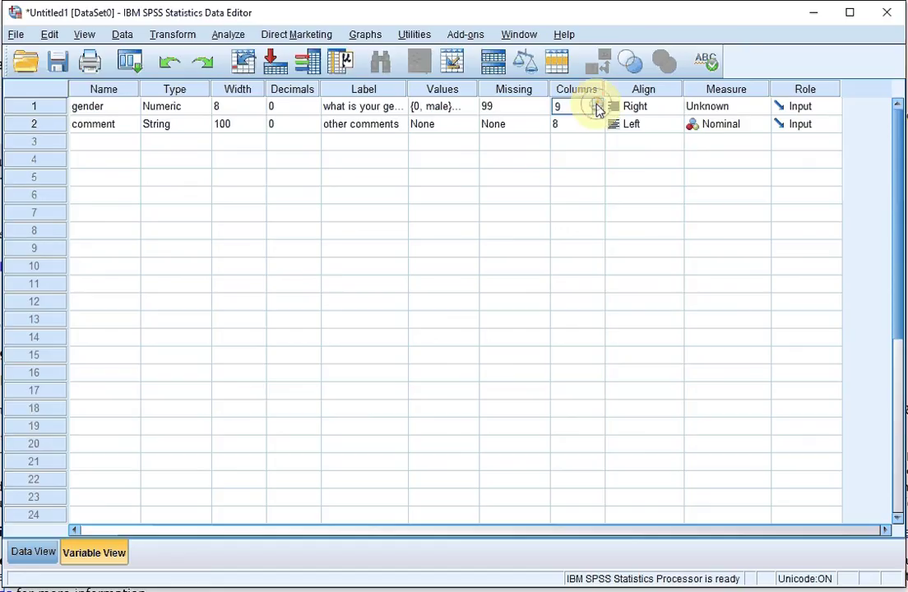
{"action": "left_click", "coordinate": [597, 104]}
{"action": "left_click", "coordinate": [597, 104]}
{"action": "left_click", "coordinate": [597, 104]}
{"action": "left_click", "coordinate": [597, 104]}
{"action": "left_click", "coordinate": [598, 103]}
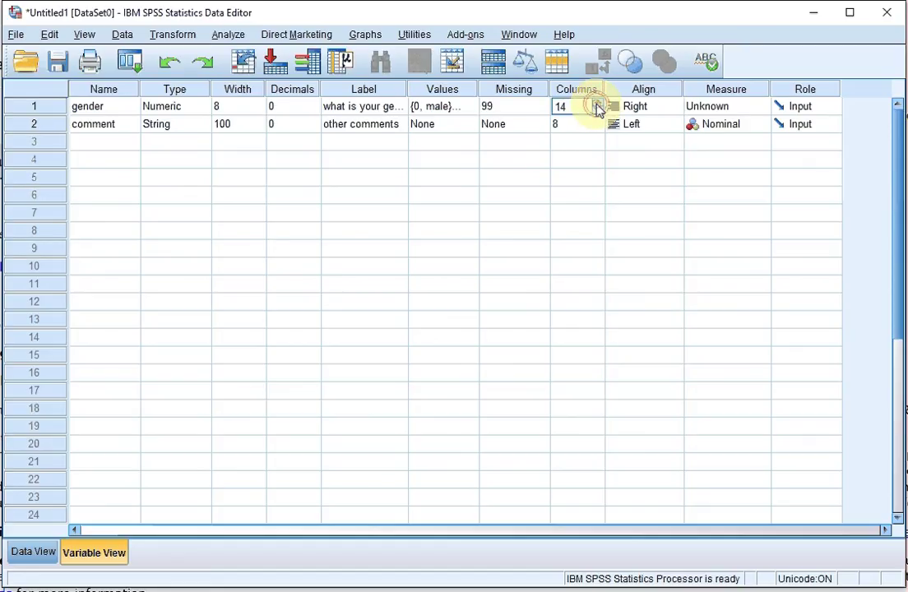
{"action": "left_click", "coordinate": [598, 104]}
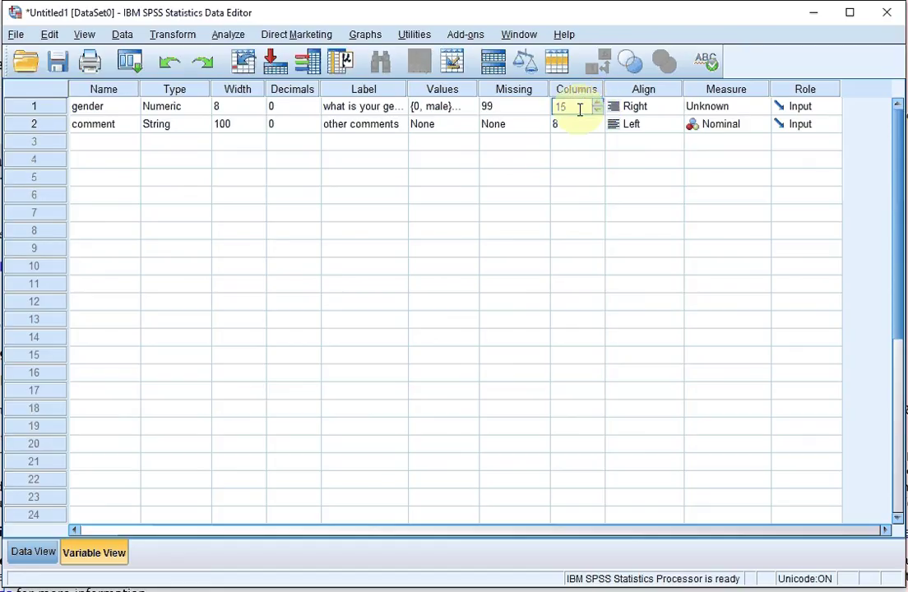
Set the gender variable's measurement level to Nominal.
{"action": "left_click", "coordinate": [650, 111]}
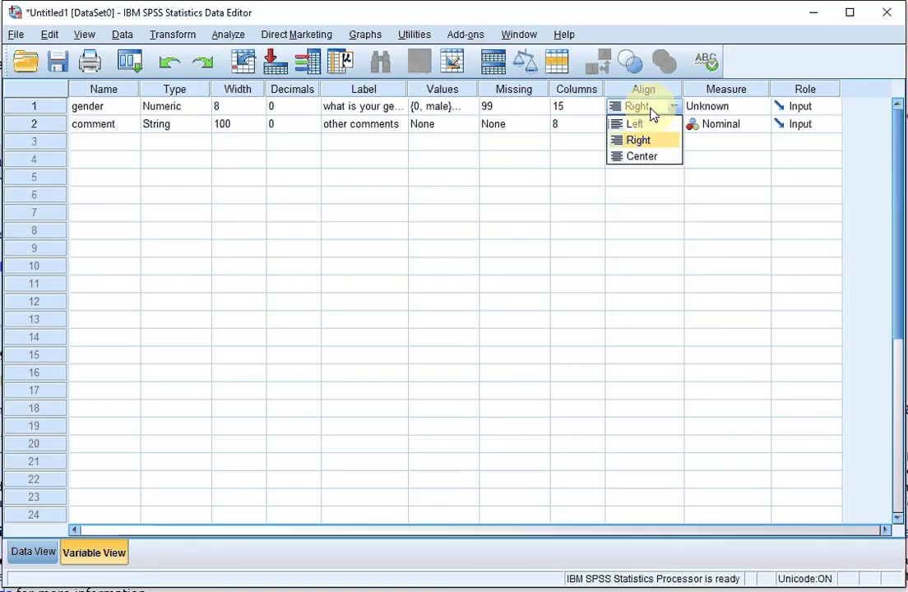
{"action": "left_click", "coordinate": [650, 112]}
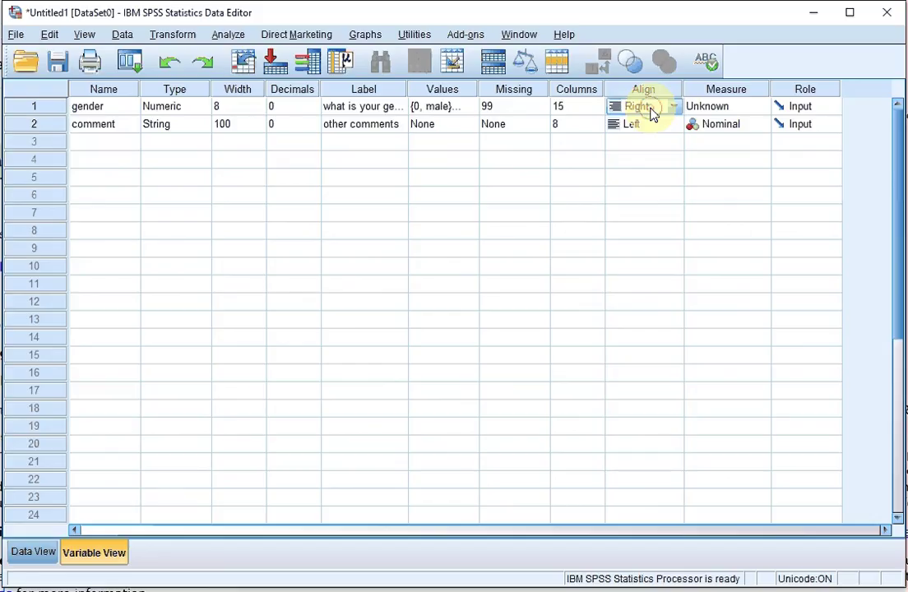
{"action": "left_click", "coordinate": [727, 114]}
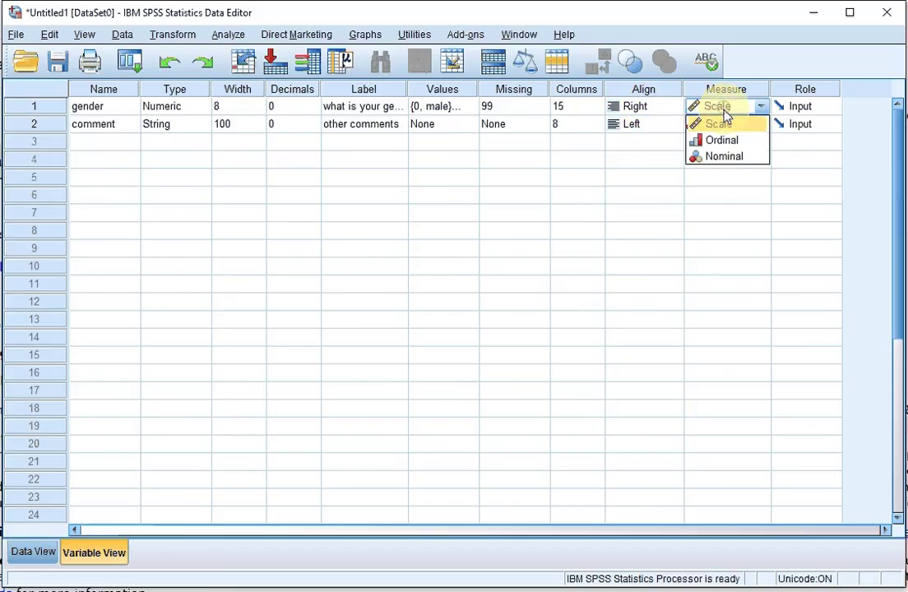
{"action": "left_click", "coordinate": [727, 154]}
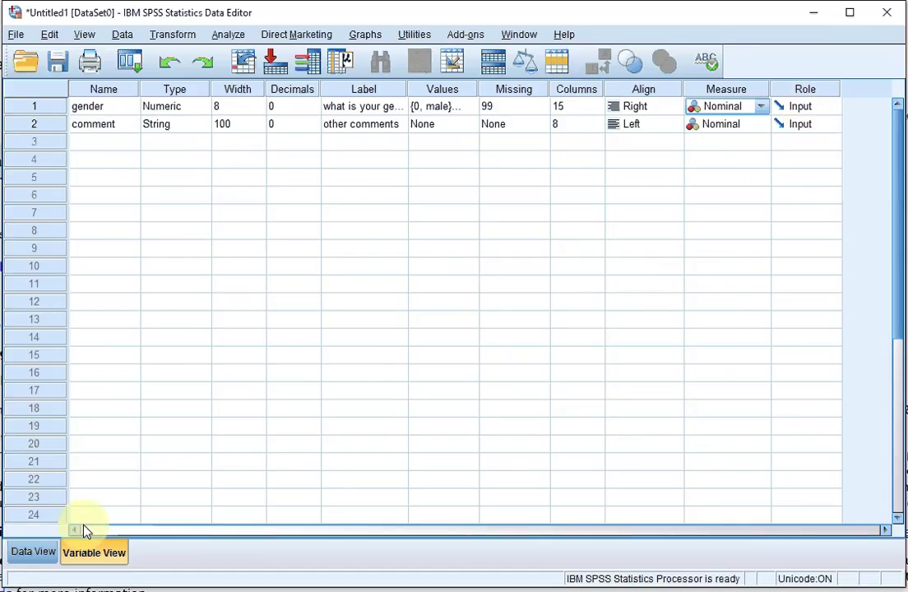
Narrow the gender column directly in Data View to a column width of 6.
{"action": "left_click", "coordinate": [33, 555]}
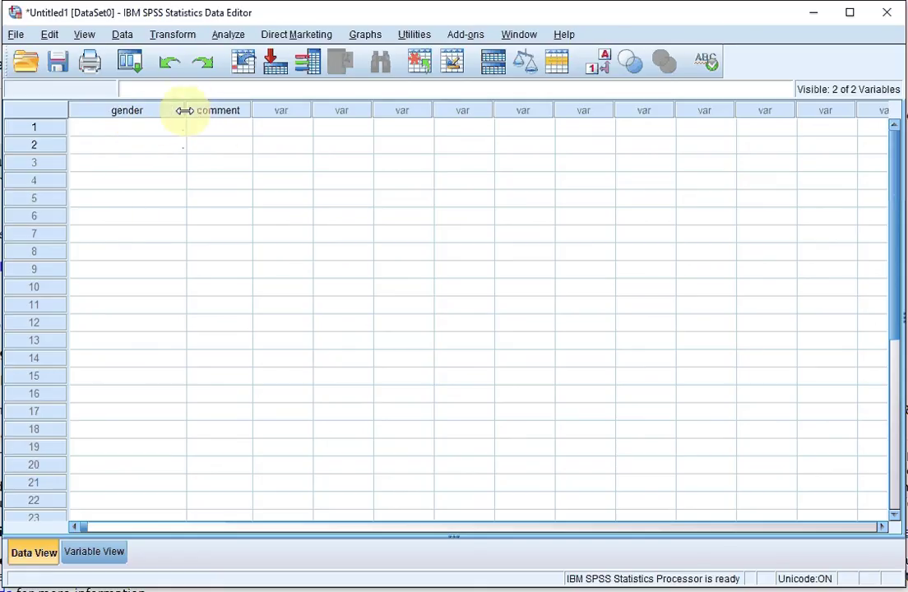
{"action": "left_click_drag", "start_coordinate": [184, 110], "coordinate": [121, 110]}
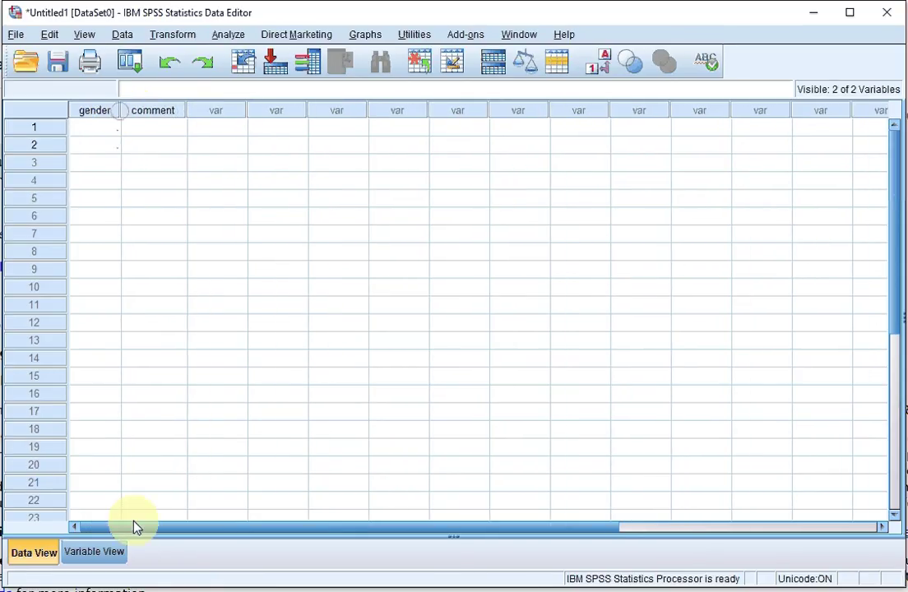
Set the gender variable's column width to 8 in Variable View.
{"action": "left_click", "coordinate": [99, 552]}
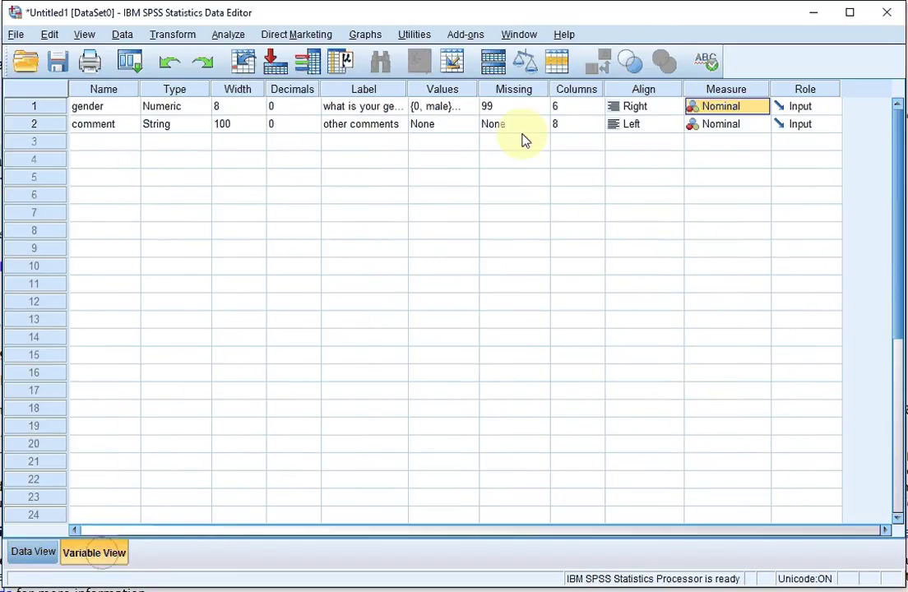
{"action": "left_click", "coordinate": [592, 110]}
{"action": "left_click", "coordinate": [597, 102]}
{"action": "left_click", "coordinate": [597, 103]}
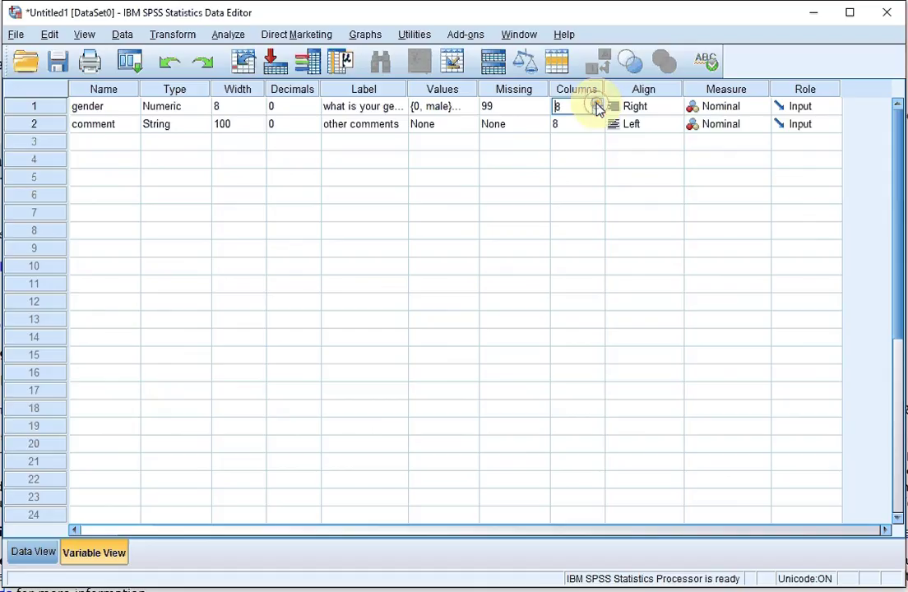
Enter 0 as the first case's gender in Data View and display value labels instead of numeric codes.
{"action": "left_click", "coordinate": [36, 556]}
{"action": "left_click", "coordinate": [113, 132]}
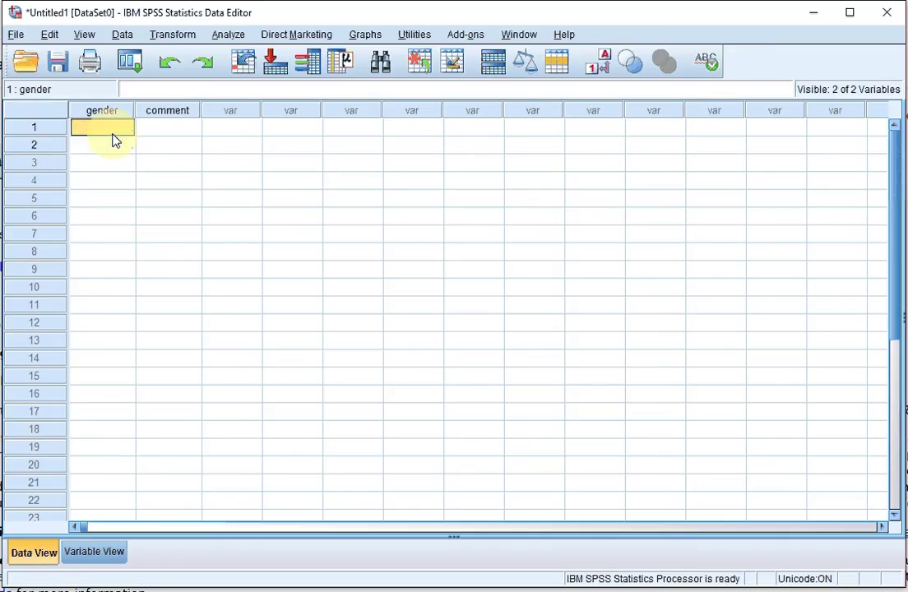
{"action": "type", "text": "0"}
{"action": "key", "text": "Tab"}
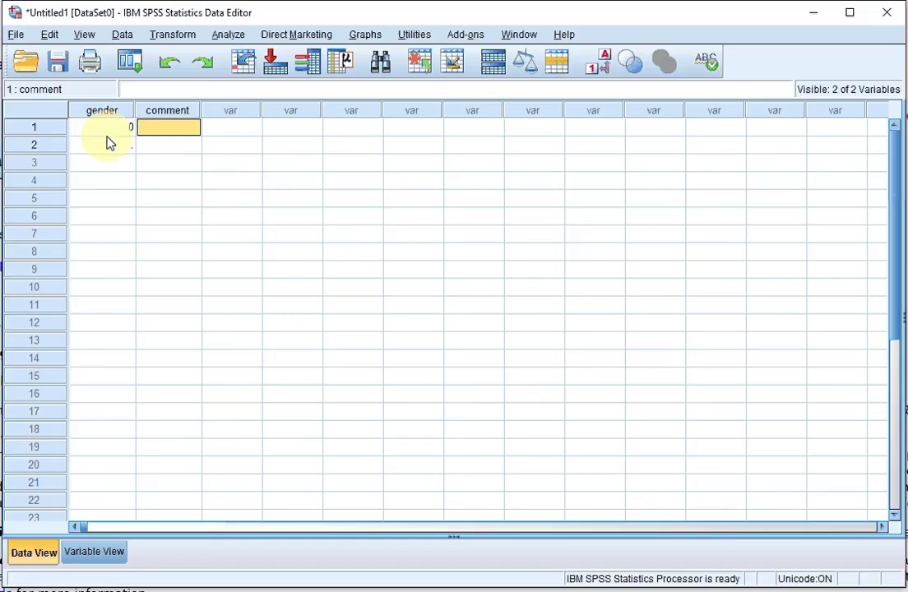
{"action": "left_click", "coordinate": [604, 66]}
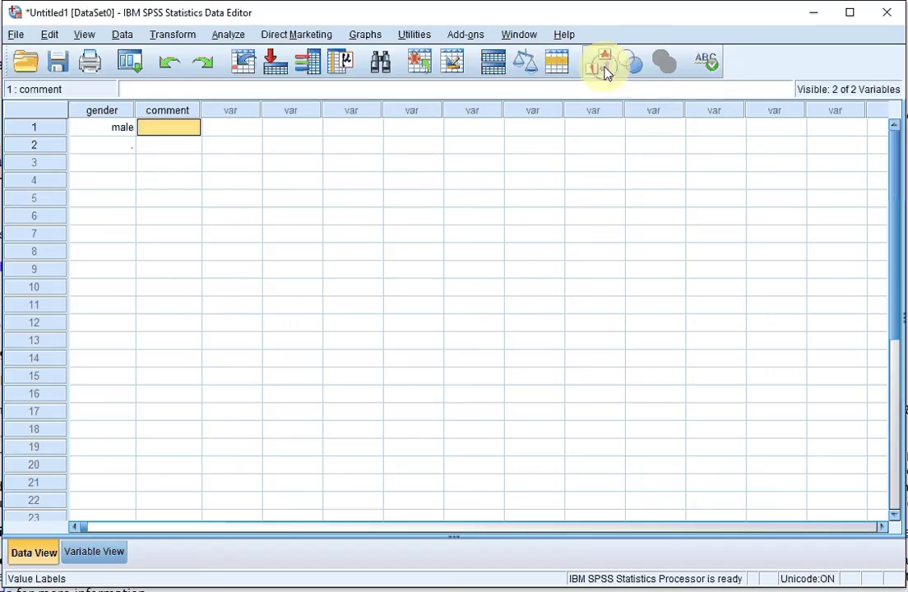
Set the second case's gender to female using the defined value labels.
{"action": "left_click", "coordinate": [109, 145]}
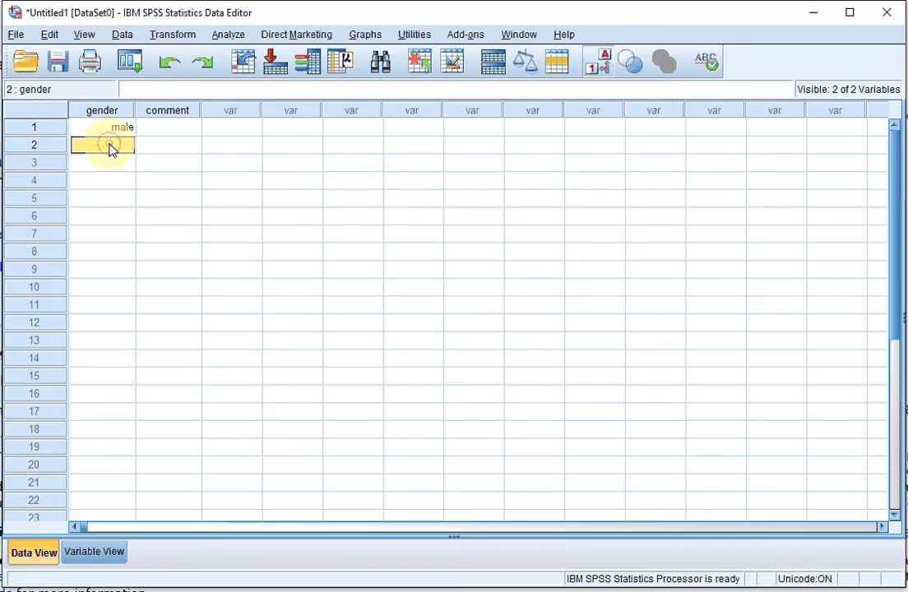
{"action": "left_click", "coordinate": [116, 146]}
{"action": "left_click", "coordinate": [124, 146]}
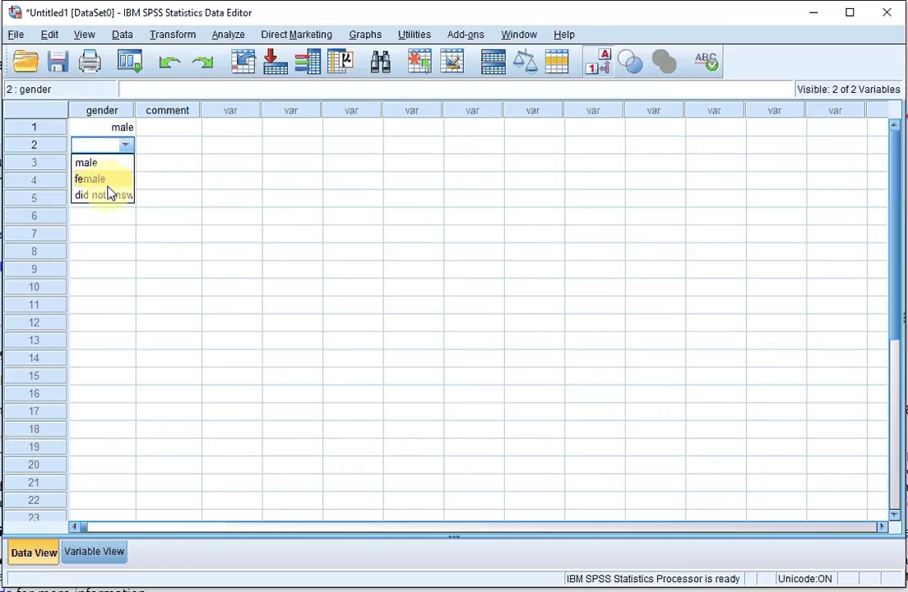
{"action": "left_click", "coordinate": [105, 178]}
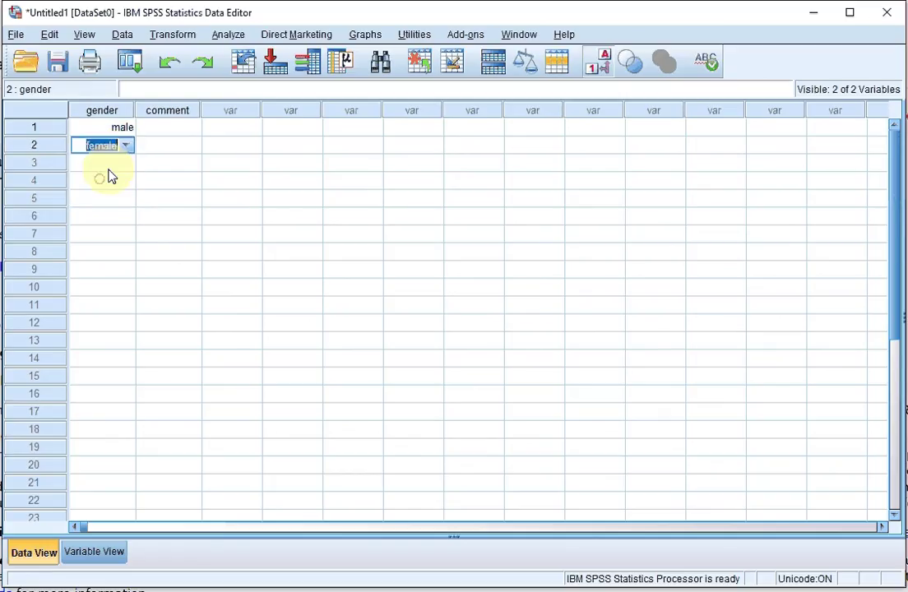
Enter male for the third case's gender and female for the fourth, and return to Variable View.
{"action": "left_click", "coordinate": [112, 169]}
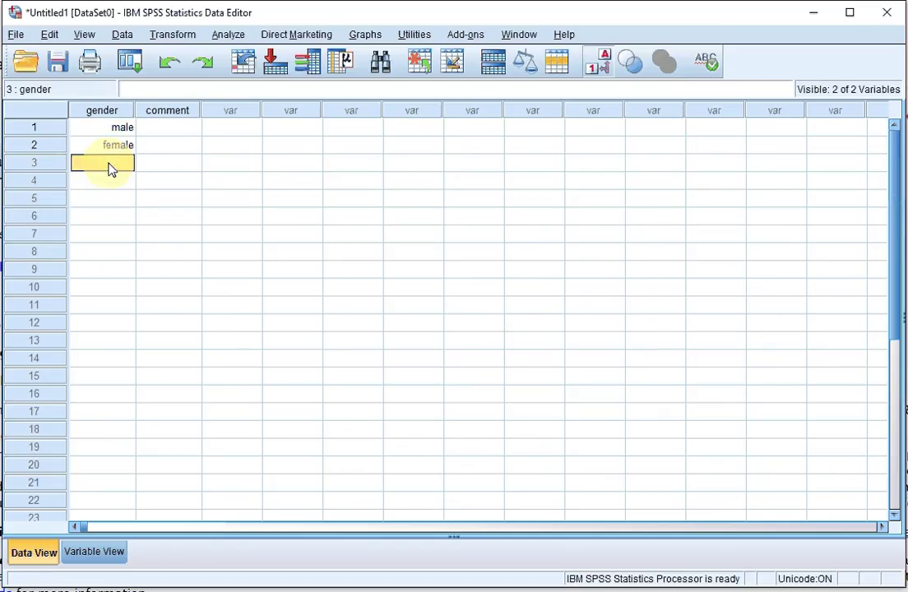
{"action": "left_click", "coordinate": [112, 168]}
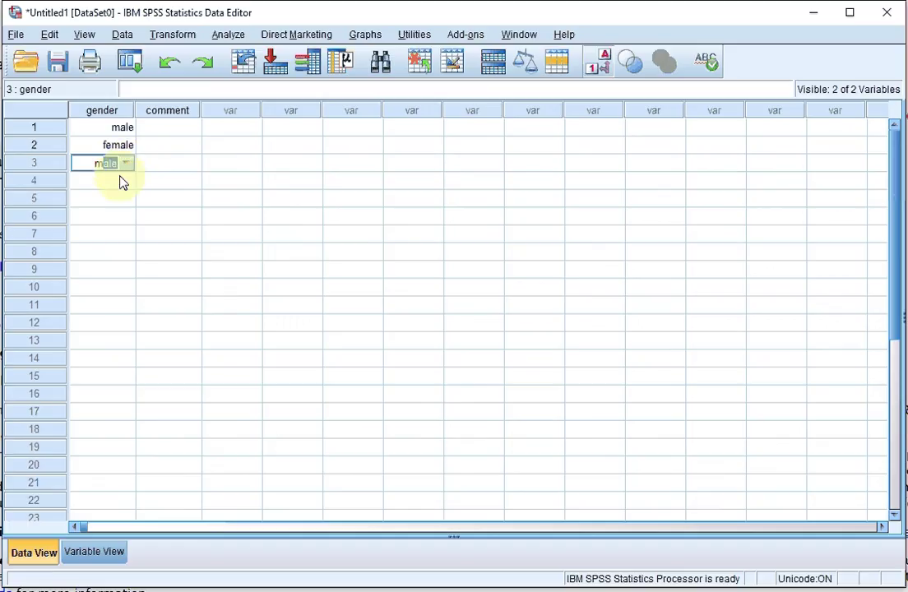
{"action": "left_click", "coordinate": [115, 182]}
{"action": "left_click", "coordinate": [115, 183]}
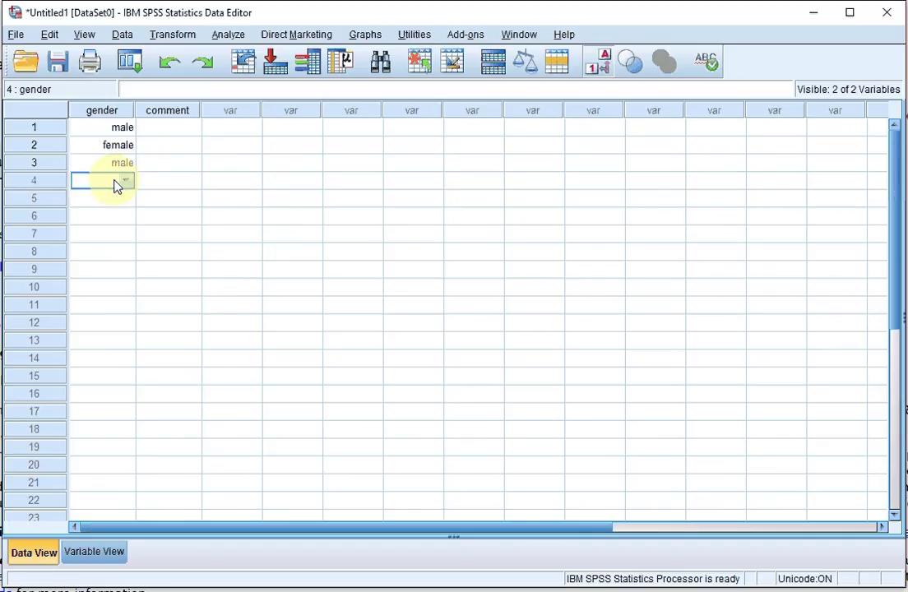
{"action": "left_click", "coordinate": [115, 182]}
{"action": "type", "text": "female"}
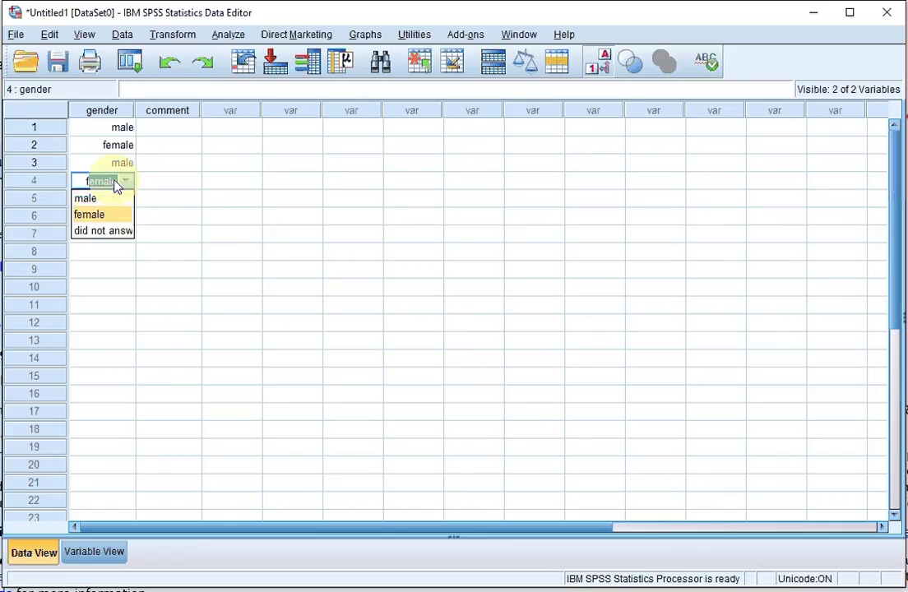
{"action": "left_click", "coordinate": [148, 128]}
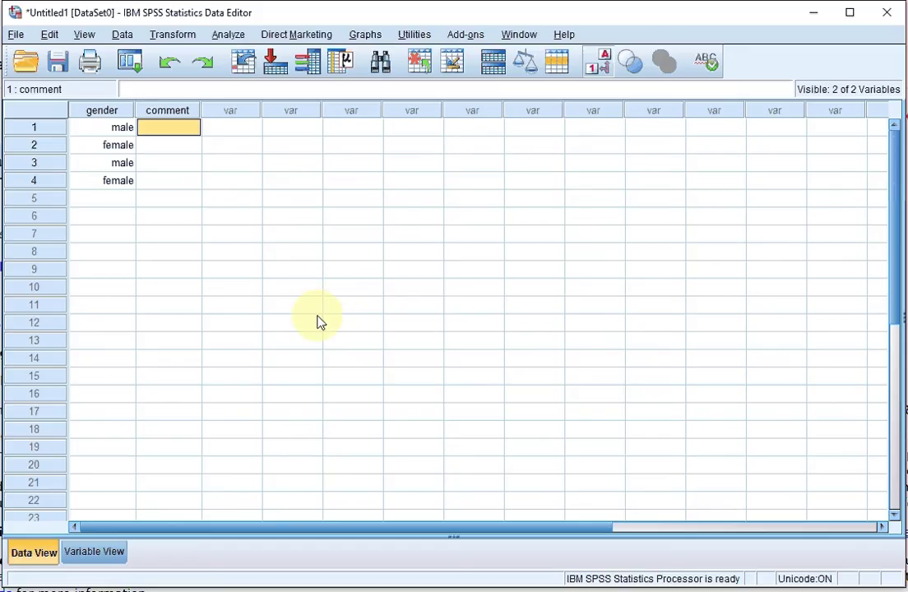
{"action": "left_click", "coordinate": [94, 552]}
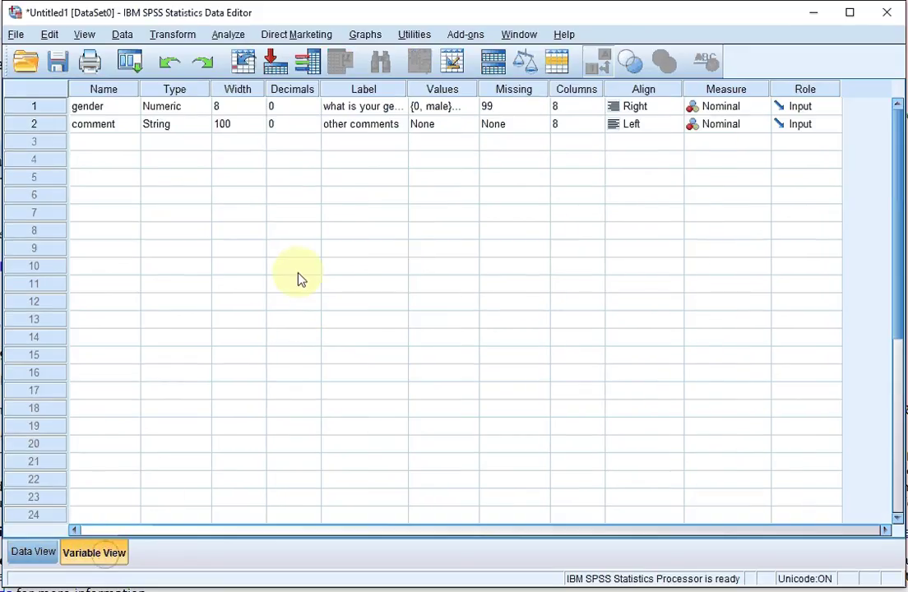